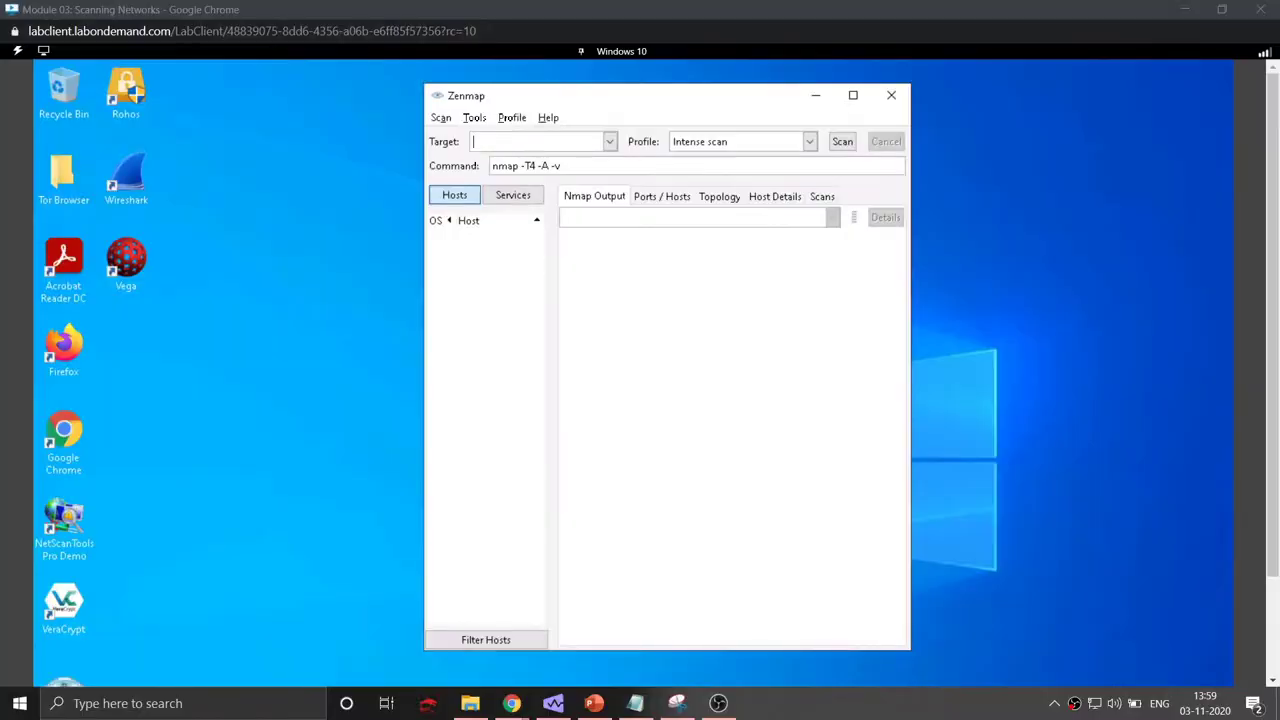
- Enter target 10.10.10.16 and rewrite the command to nmap -sn -PU 10.10.10.16
{"action": "left_click", "coordinate": [546, 143]}
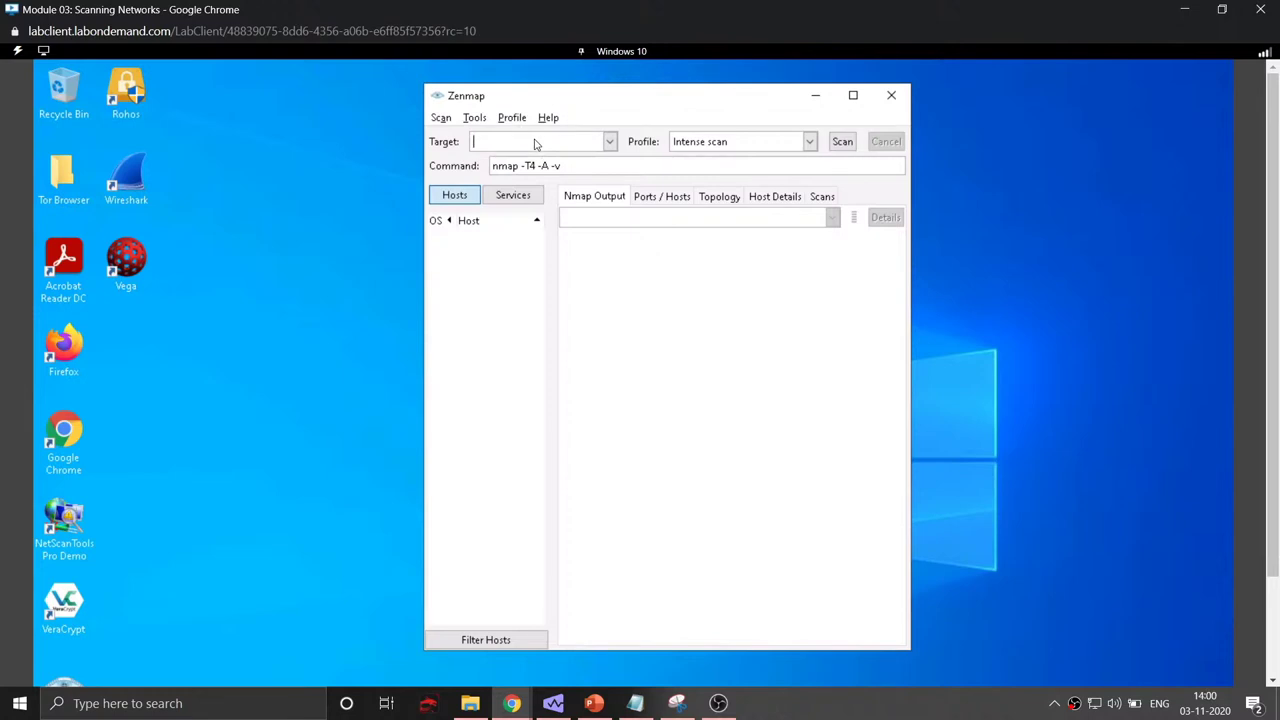
{"action": "type", "text": "10.10"}
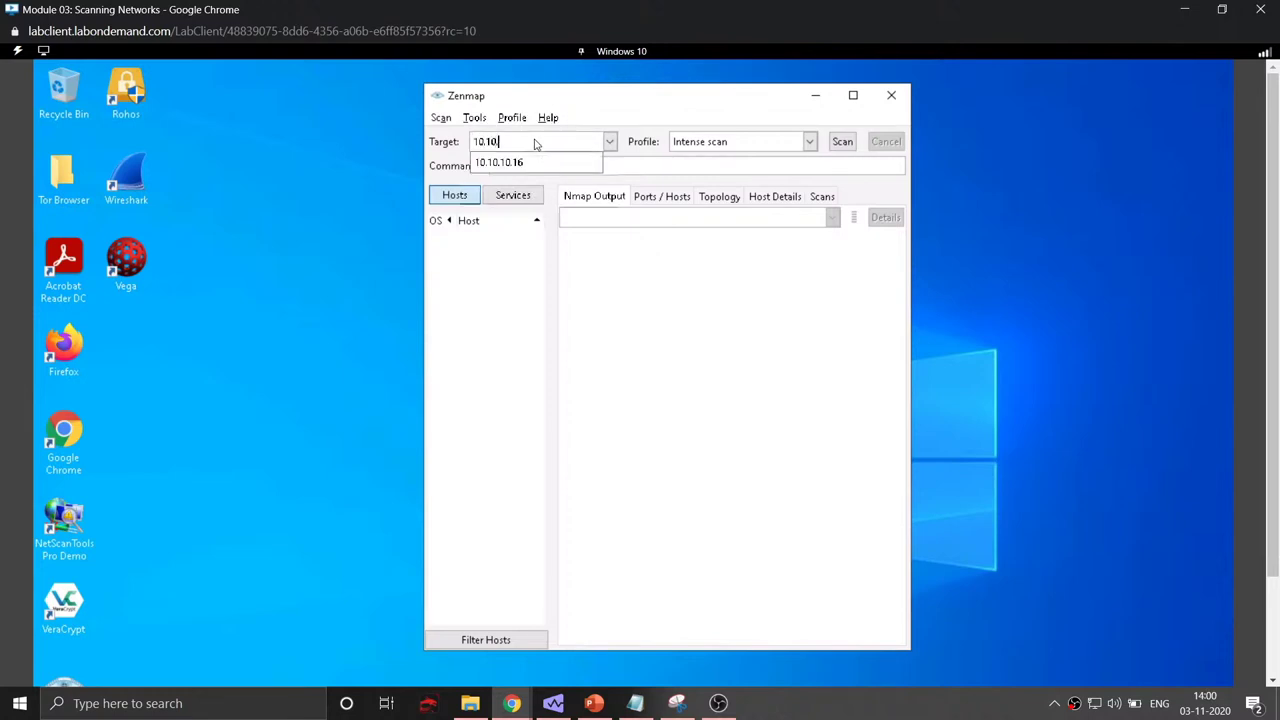
{"action": "type", "text": ".10.16"}
{"action": "left_click", "coordinate": [668, 172]}
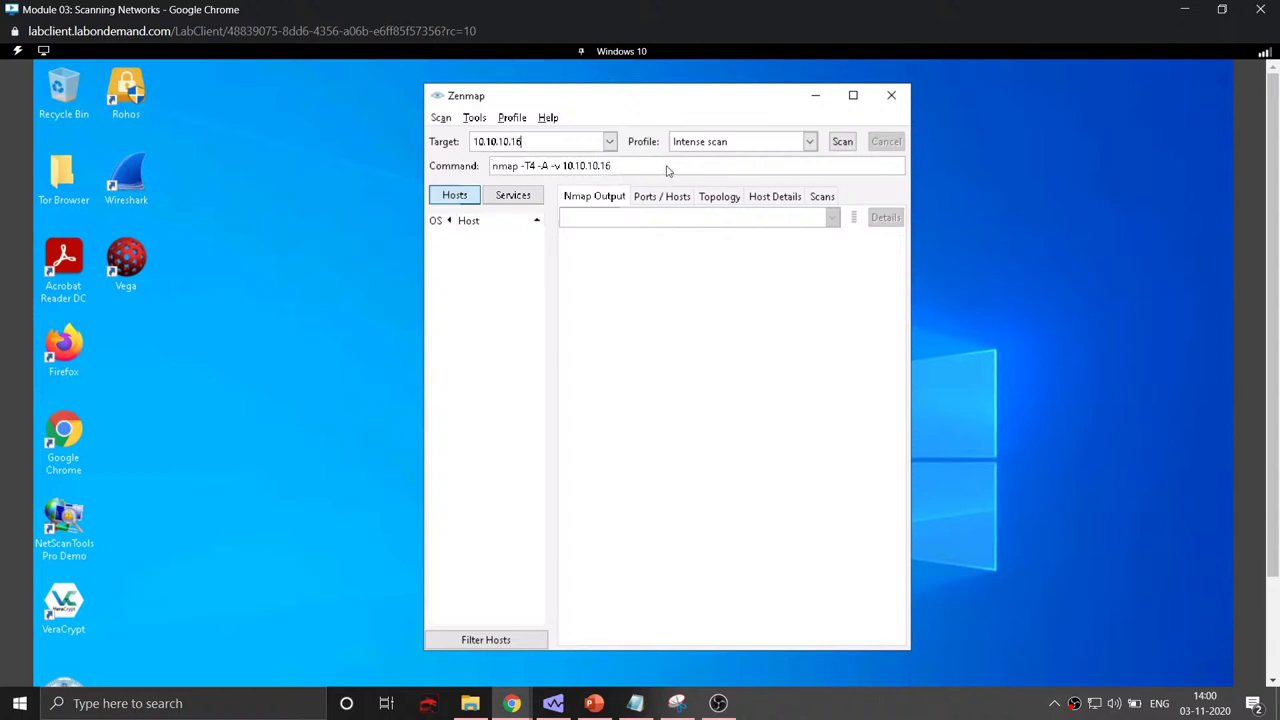
{"action": "key", "text": "shift+Left"}
{"action": "key", "text": "shift+Left"}
{"action": "key", "text": "BackSpace"}
{"action": "key", "text": "BackSpace"}
{"action": "key", "text": "BackSpace"}
{"action": "key", "text": "BackSpace"}
{"action": "key", "text": "BackSpace"}
{"action": "key", "text": "BackSpace"}
{"action": "key", "text": "BackSpace"}
{"action": "key", "text": "BackSpace"}
{"action": "key", "text": "BackSpace"}
{"action": "key", "text": "BackSpace"}
{"action": "key", "text": "BackSpace"}
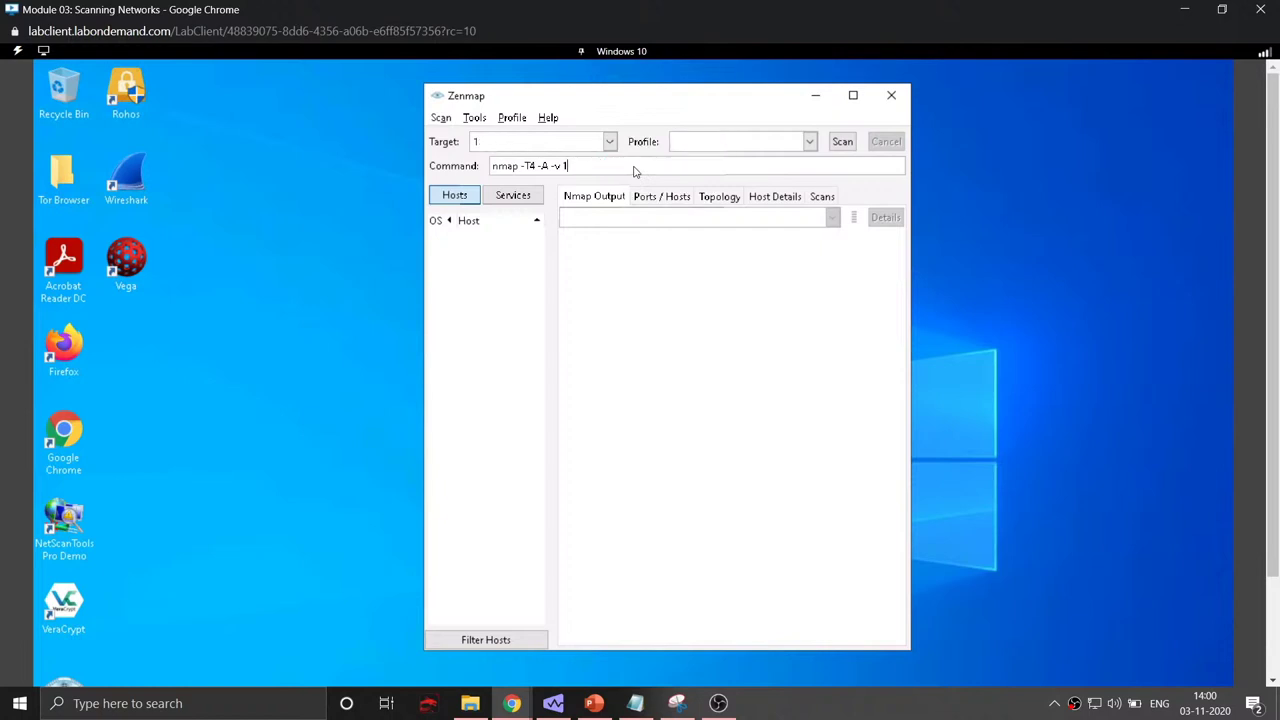
{"action": "key", "text": "BackSpace"}
{"action": "key", "text": "BackSpace"}
{"action": "key", "text": "BackSpace"}
{"action": "key", "text": "BackSpace"}
{"action": "key", "text": "BackSpace"}
{"action": "key", "text": "BackSpace"}
{"action": "key", "text": "BackSpace"}
{"action": "key", "text": "BackSpace"}
{"action": "type", "text": "sn -PU"}
- Re-pick the suggested target 10.10.10.16 and launch the UDP ping scan
{"action": "left_click", "coordinate": [587, 145]}
{"action": "type", "text": "10.101"}
{"action": "key", "text": "BackSpace"}
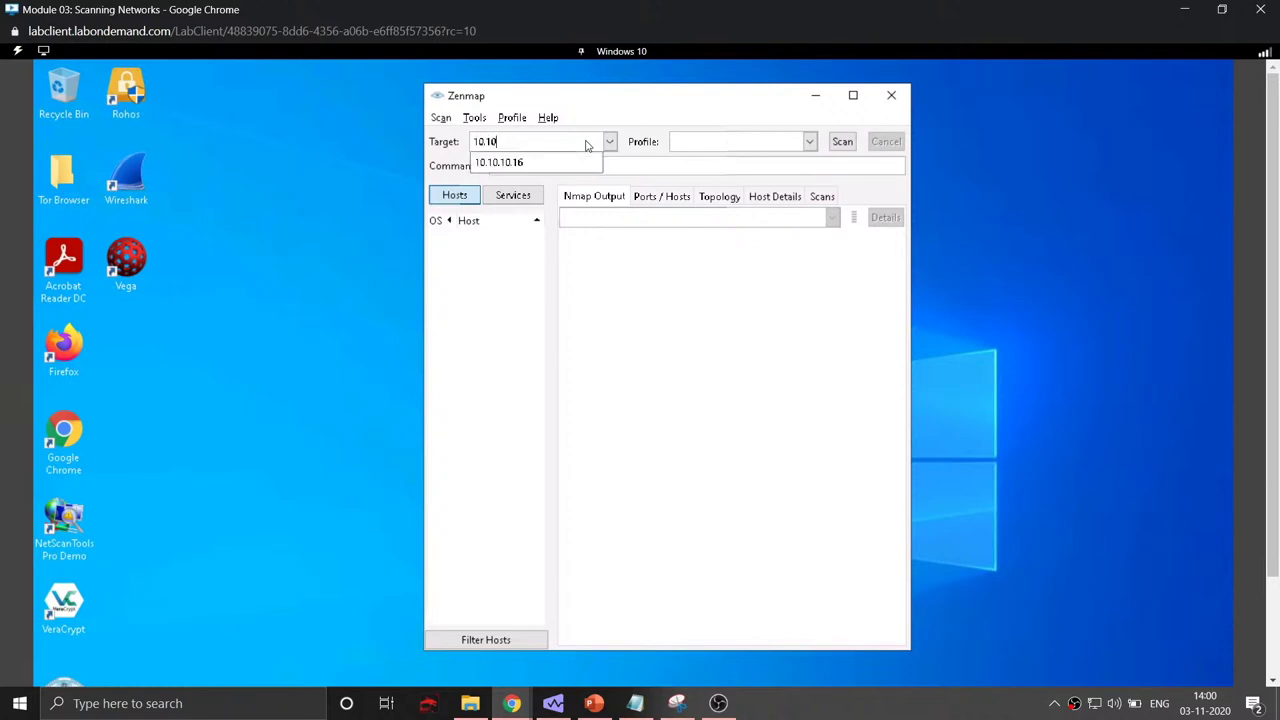
{"action": "left_click", "coordinate": [566, 166]}
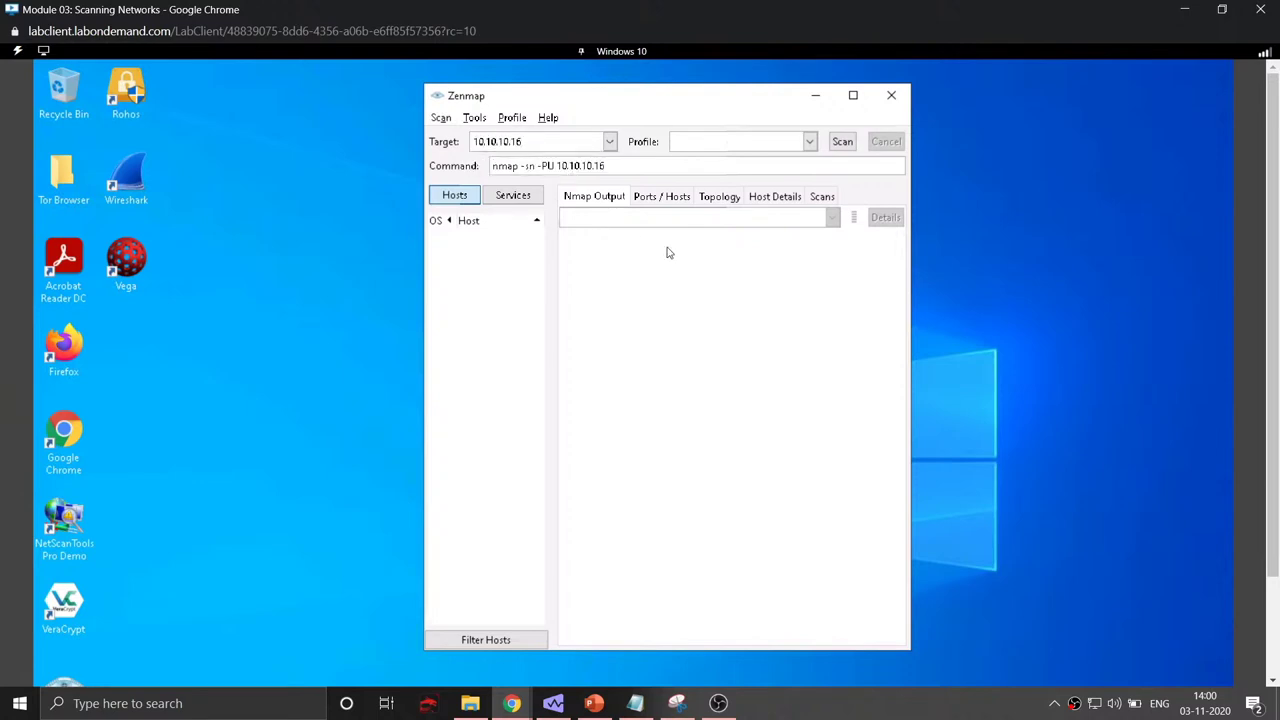
{"action": "left_click", "coordinate": [842, 141]}
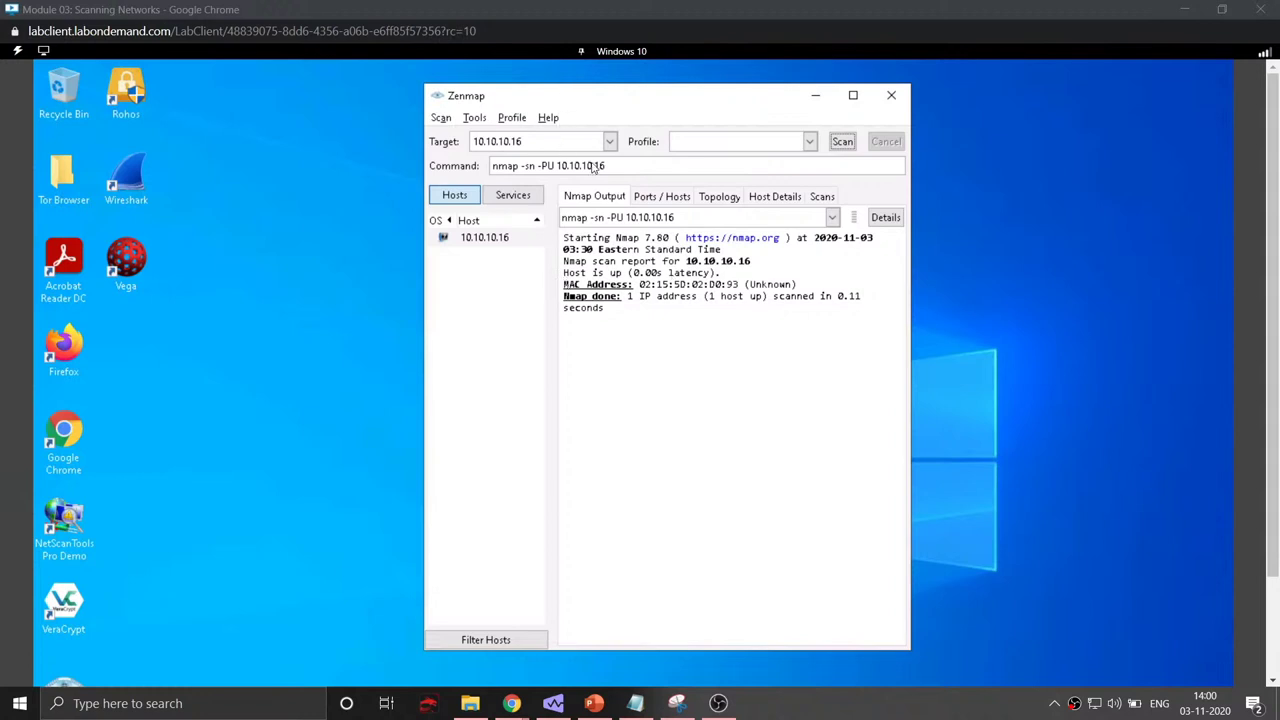
- Place the cursor in the nmap -sn -PU 10.10.10.16 command to edit it
{"action": "left_click", "coordinate": [630, 170]}
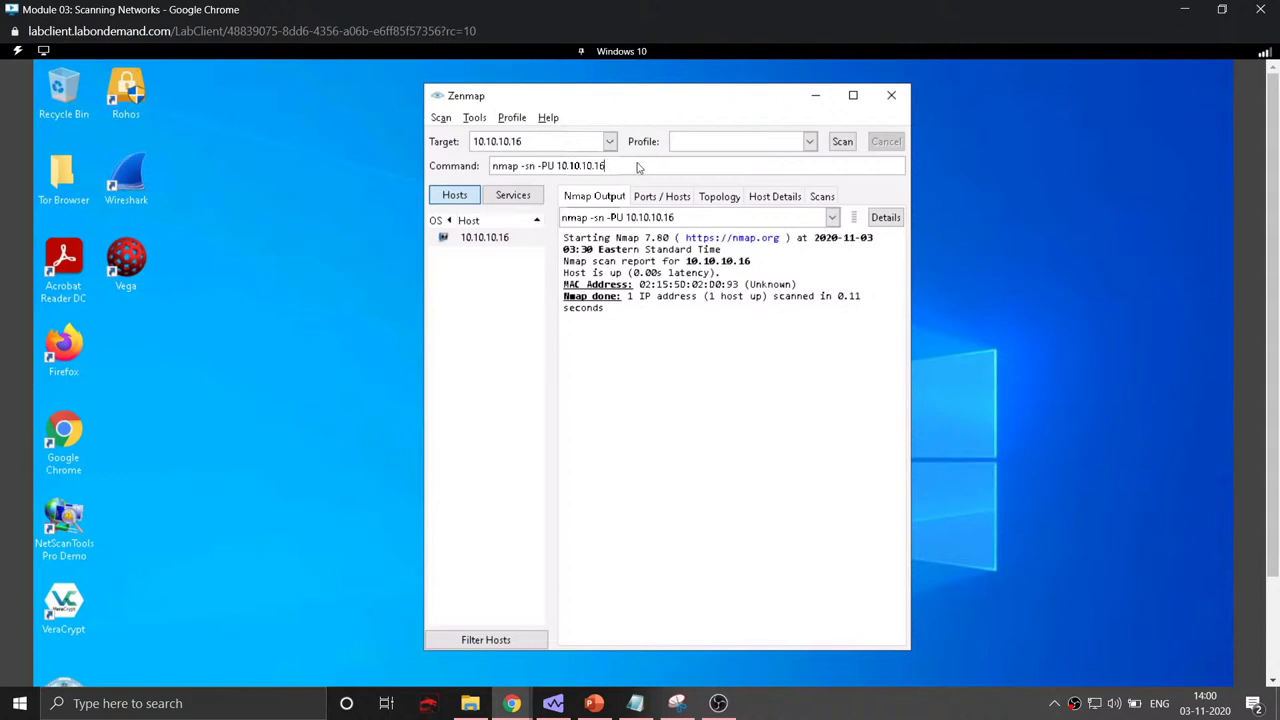
- Run nmap -sn -PE 10.10.10.16 and highlight the MAC address 02:15:5D:02:D0:93 in the output
{"action": "key", "text": "BackSpace"}
{"action": "key", "text": "BackSpace"}
{"action": "key", "text": "BackSpace"}
{"action": "key", "text": "BackSpace"}
{"action": "key", "text": "BackSpace"}
{"action": "key", "text": "BackSpace"}
{"action": "key", "text": "BackSpace"}
{"action": "key", "text": "BackSpace"}
{"action": "key", "text": "BackSpace"}
{"action": "key", "text": "BackSpace"}
{"action": "key", "text": "BackSpace"}
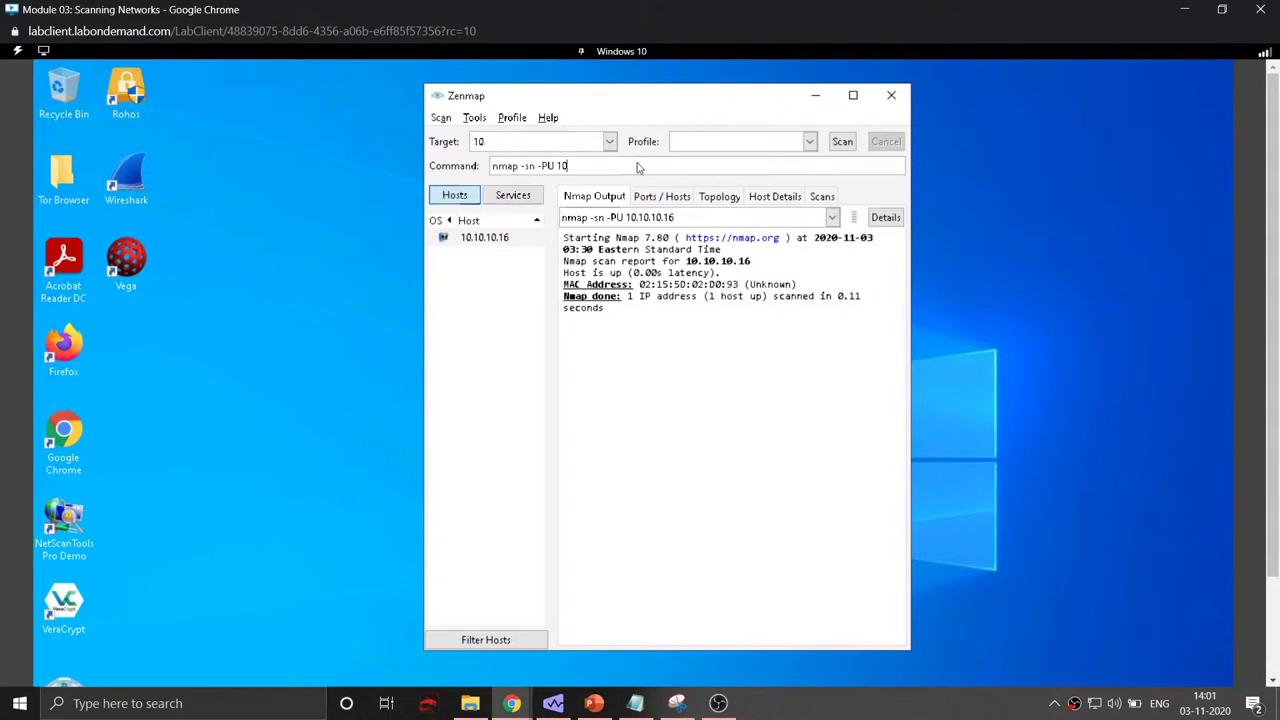
{"action": "key", "text": "BackSpace"}
{"action": "key", "text": "BackSpace"}
{"action": "type", "text": "E"}
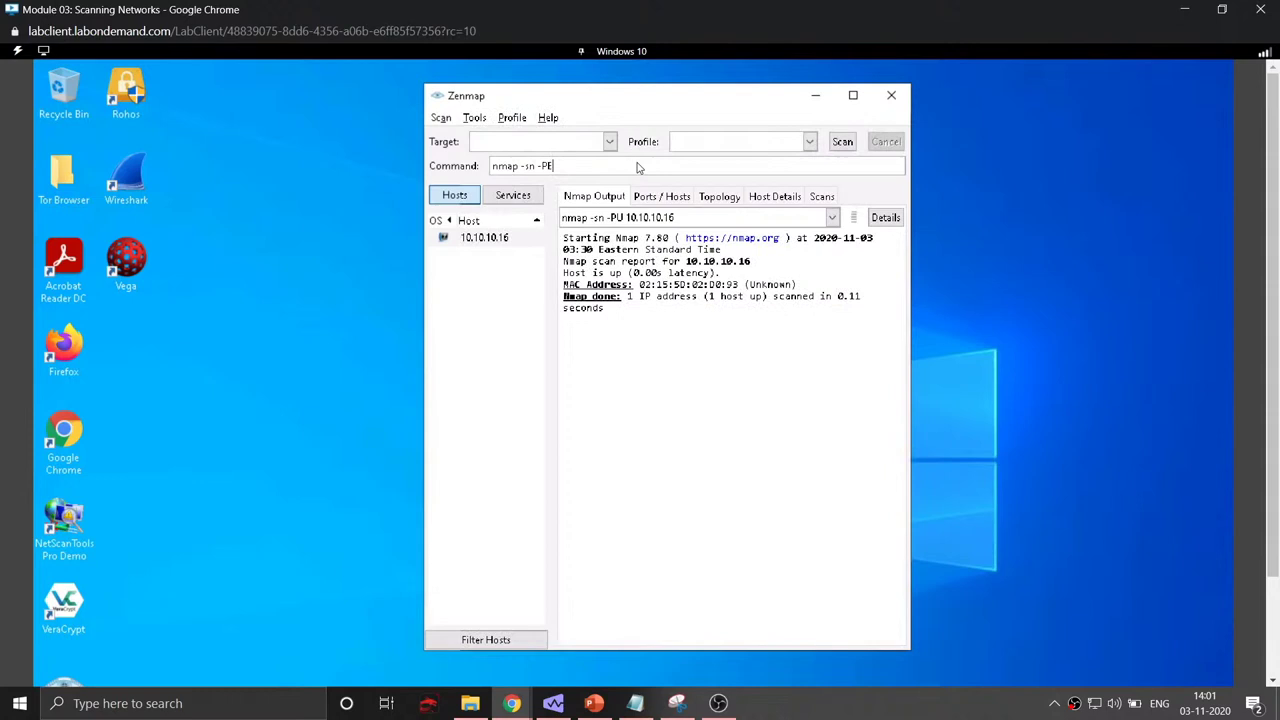
{"action": "type", "text": " 10.10.10.16"}
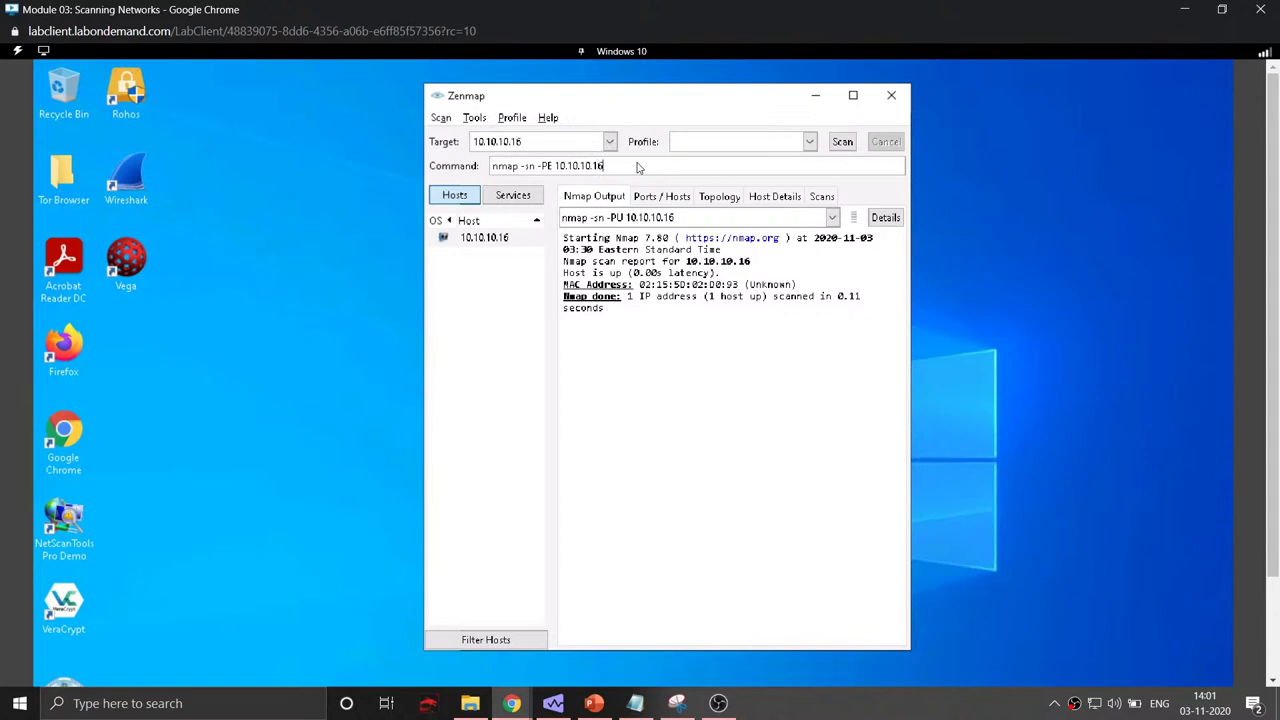
{"action": "left_click", "coordinate": [845, 143]}
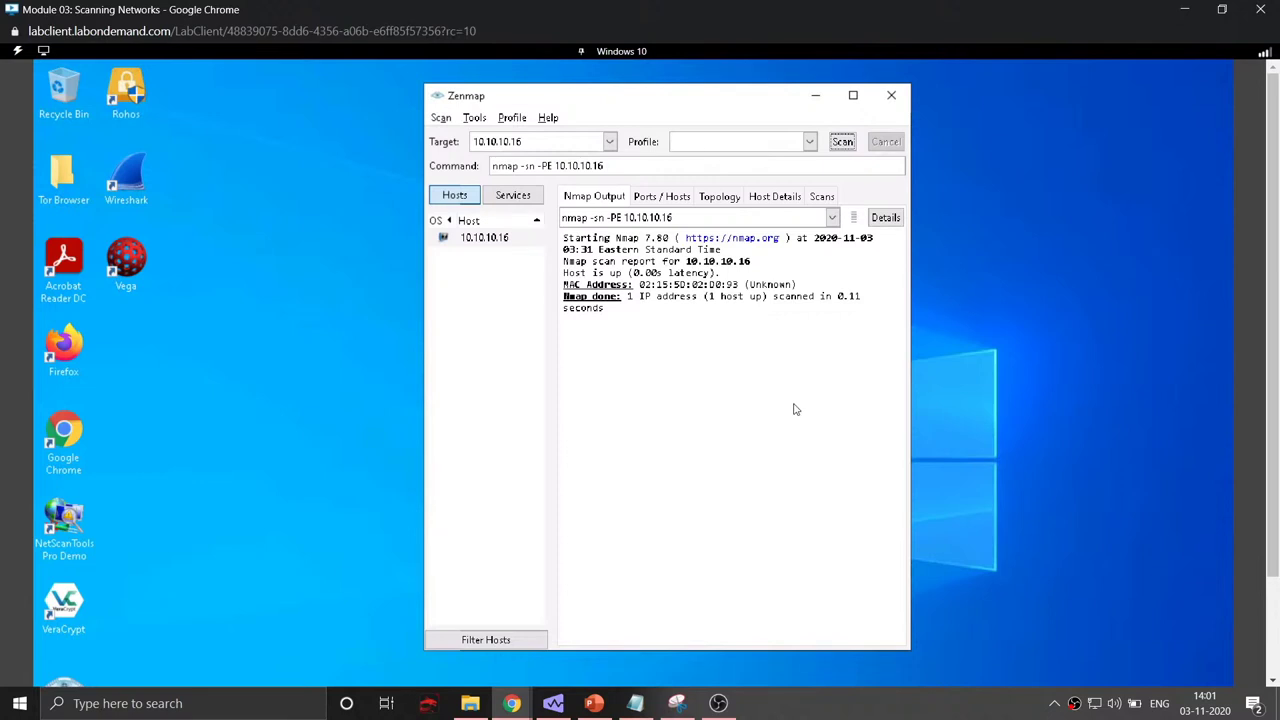
{"action": "left_click", "coordinate": [643, 289]}
{"action": "left_click_drag", "start_coordinate": [659, 291], "coordinate": [742, 292]}
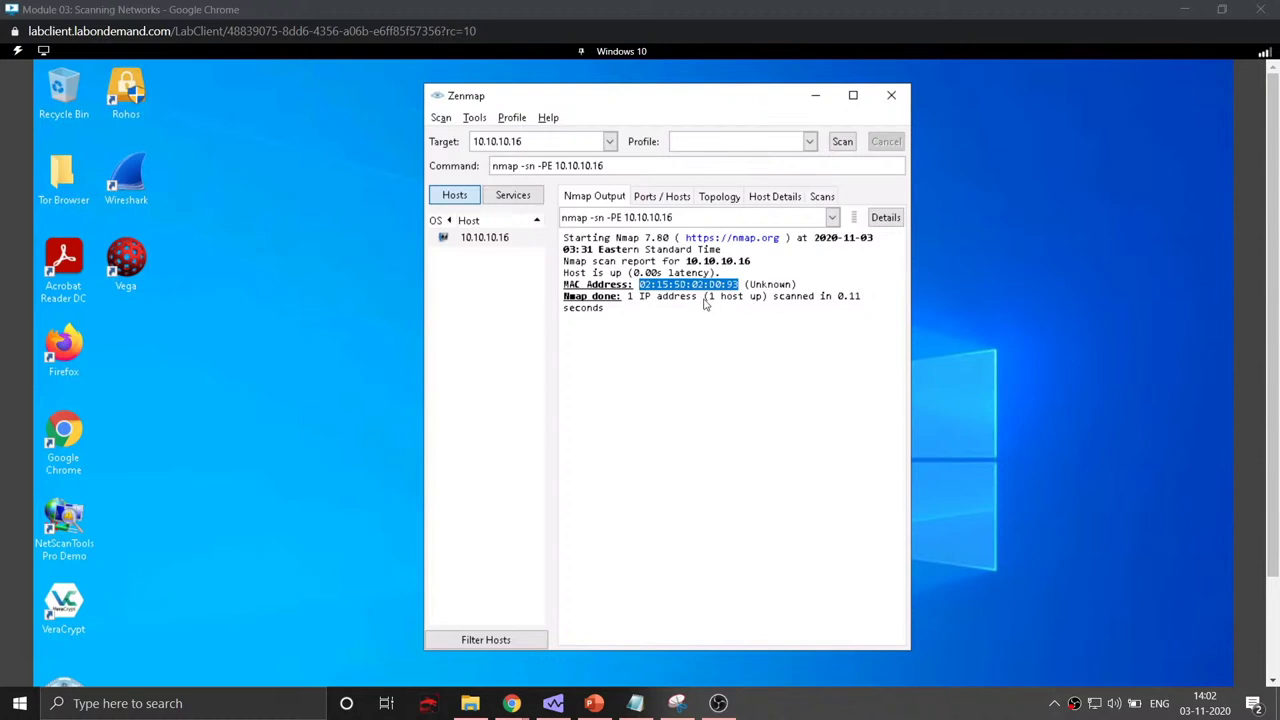
- Run nmap -sn -PE 10.10.10.11-20, finding 4 hosts up, and nudge the window right
{"action": "double_click", "coordinate": [628, 168]}
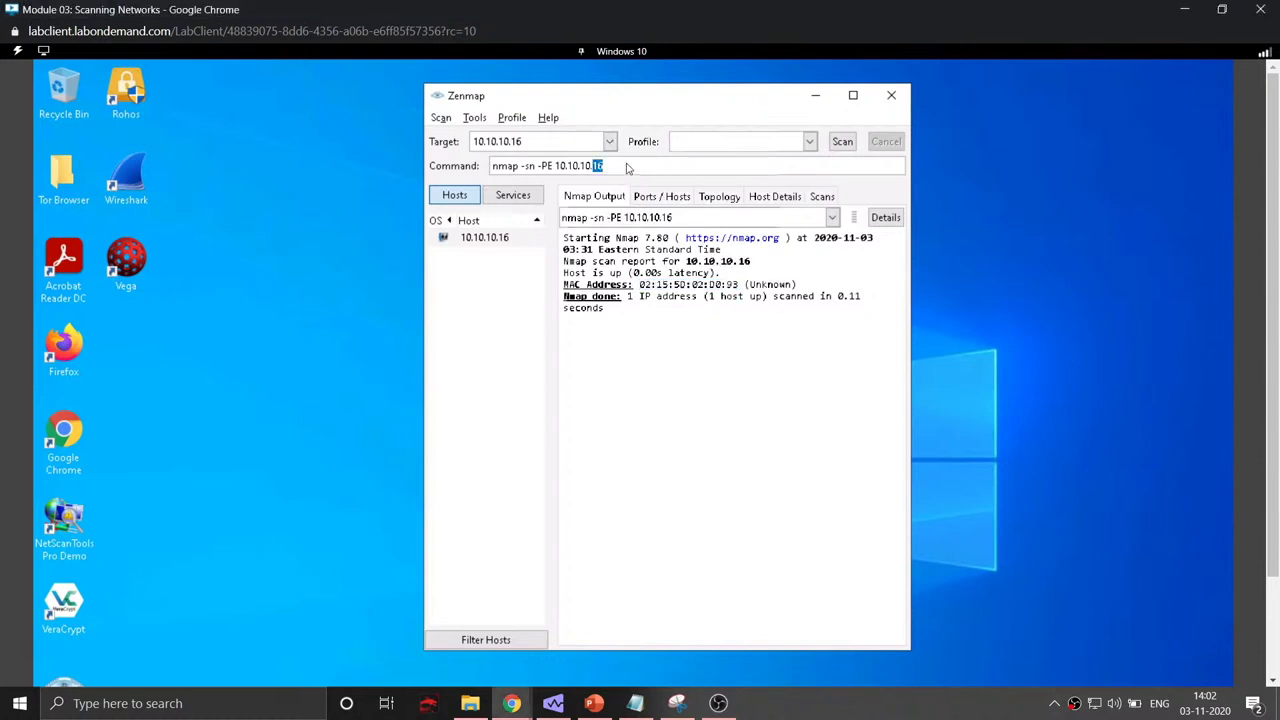
{"action": "key", "text": "BackSpace"}
{"action": "key", "text": "BackSpace"}
{"action": "key", "text": "BackSpace"}
{"action": "key", "text": "BackSpace"}
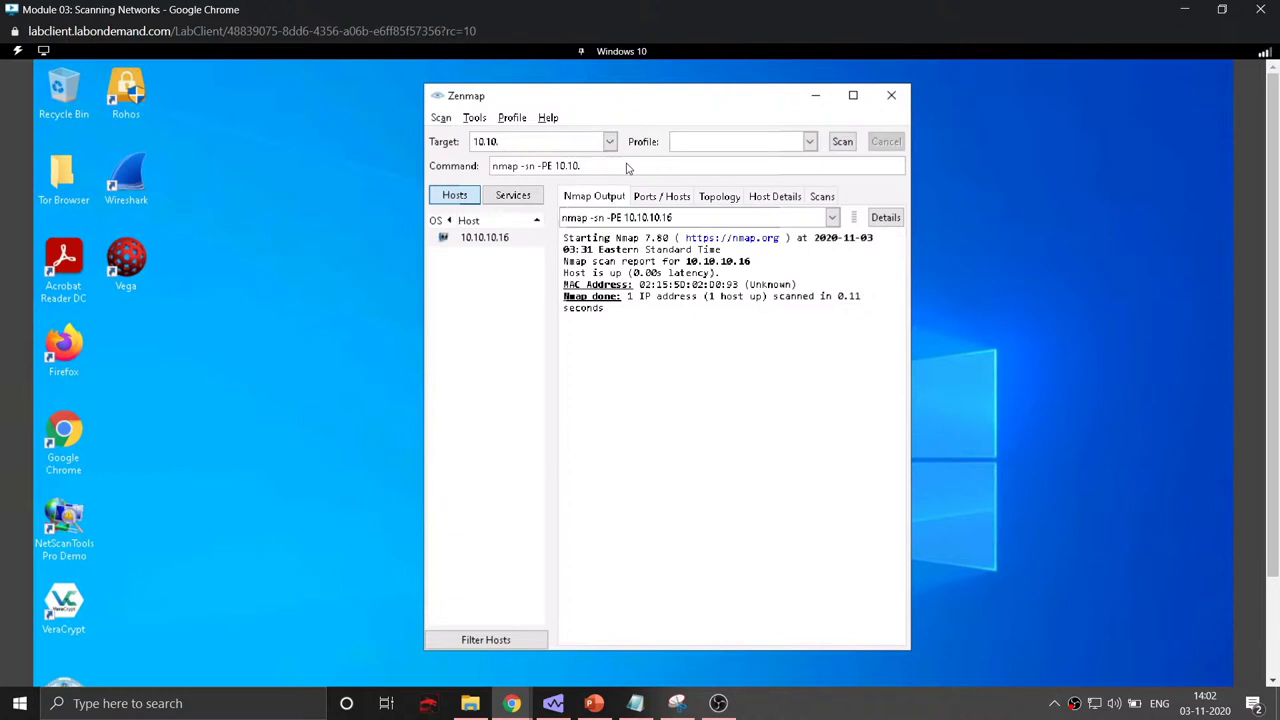
{"action": "type", "text": "10.11 -20"}
{"action": "left_click", "coordinate": [843, 143]}
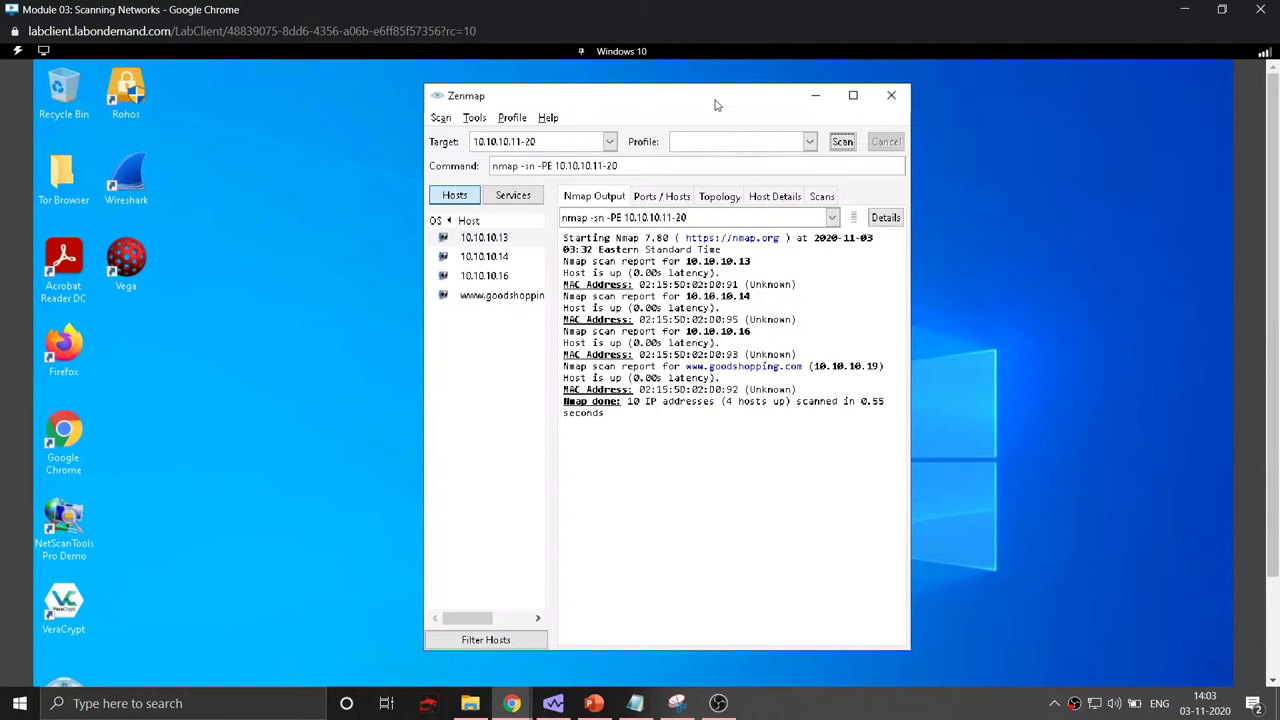
{"action": "left_click_drag", "start_coordinate": [719, 105], "coordinate": [791, 108]}
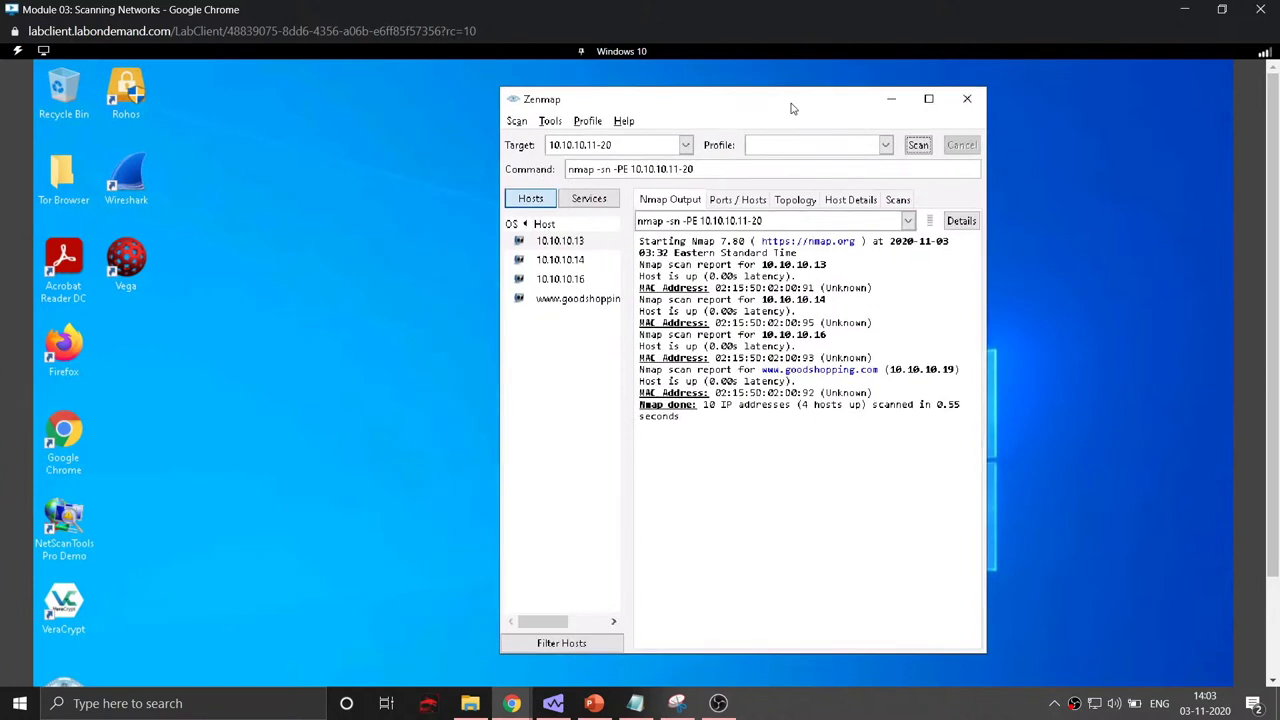